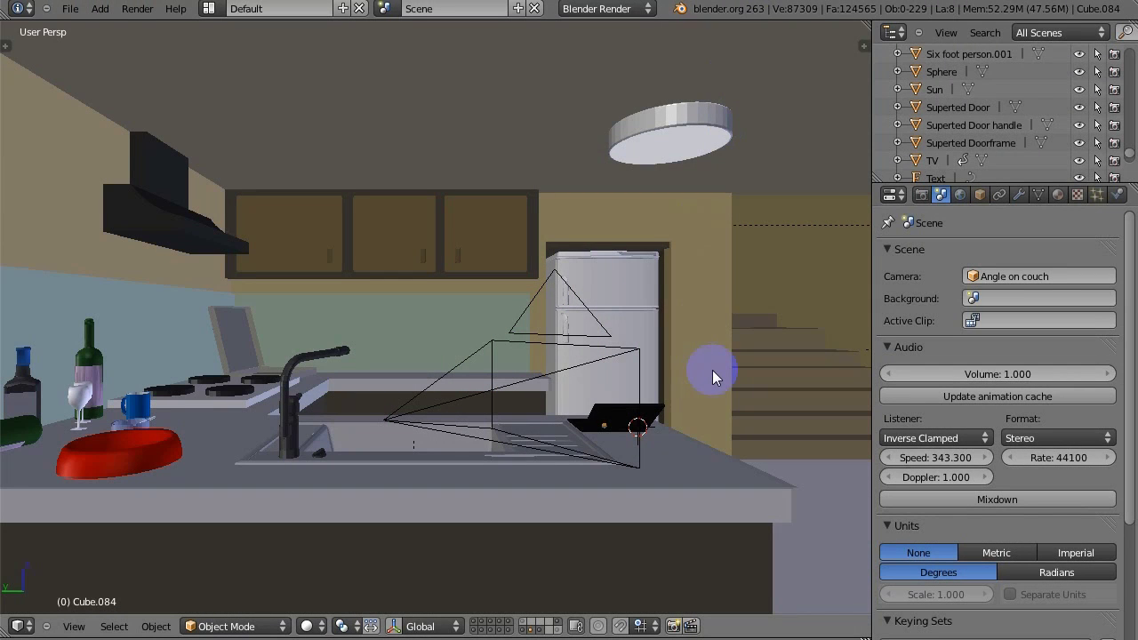
Glance at the apartment set in wireframe, orbit toward the couch, then view through the Angle on couch camera
key(z)
key(z)
mouse_move(747, 428)
mouse_down()
mouse_move(846, 449)
mouse_move(750, 405)
mouse_move(485, 366)
mouse_move(509, 377)
mouse_move(666, 379)
mouse_up()
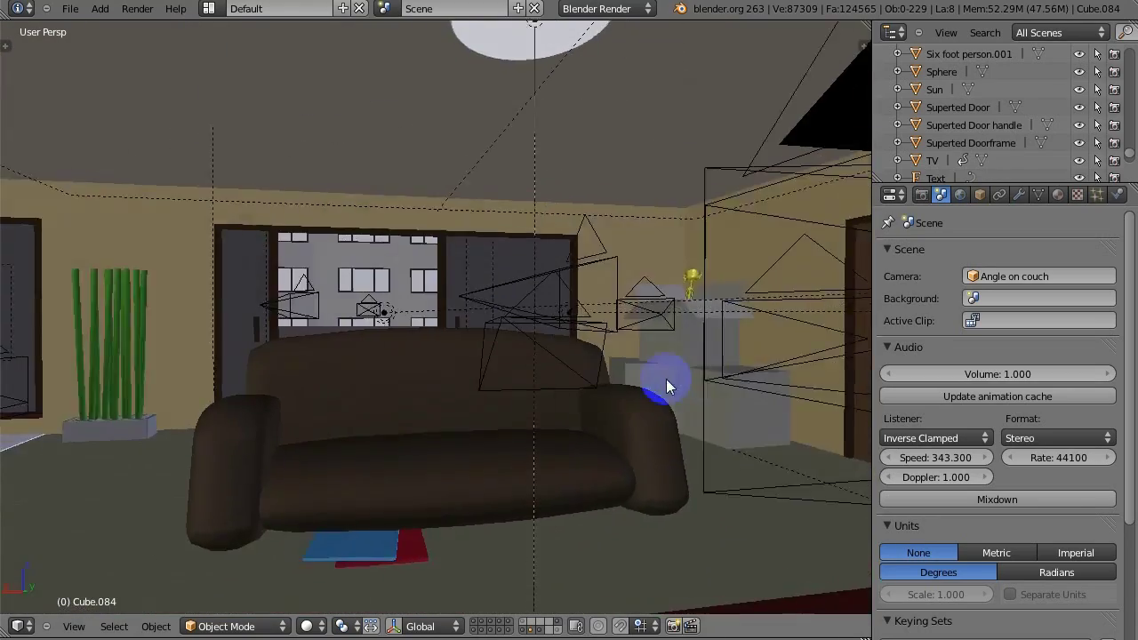
key(KP_0)
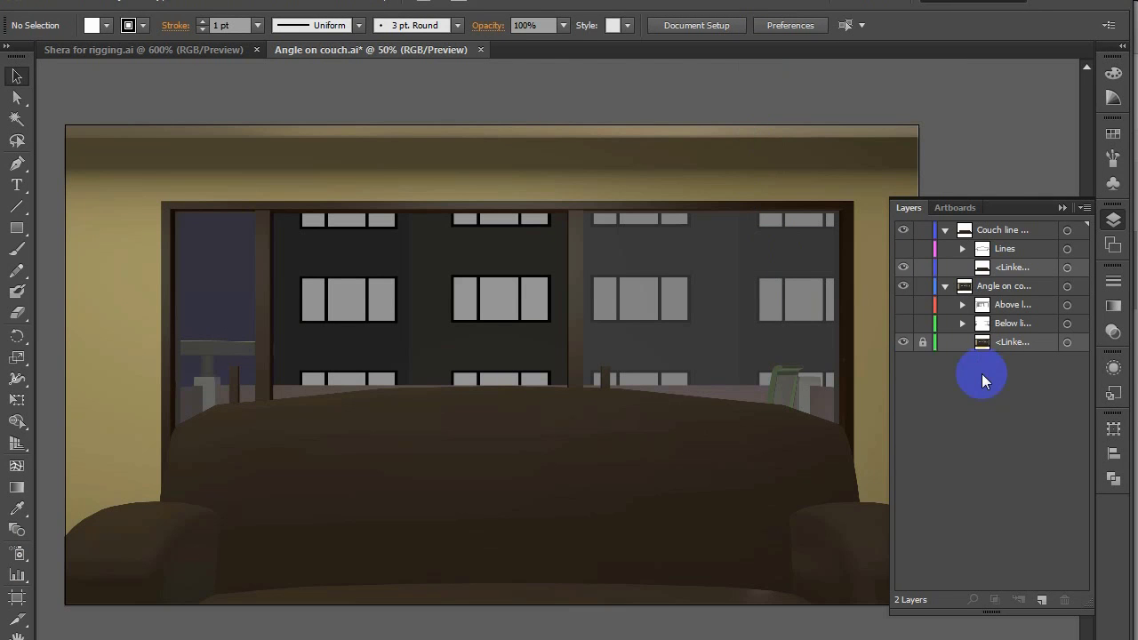
Show the outline sublayers for the window wall and couch, then toggle the Angle on couch render off and on
click(903, 304)
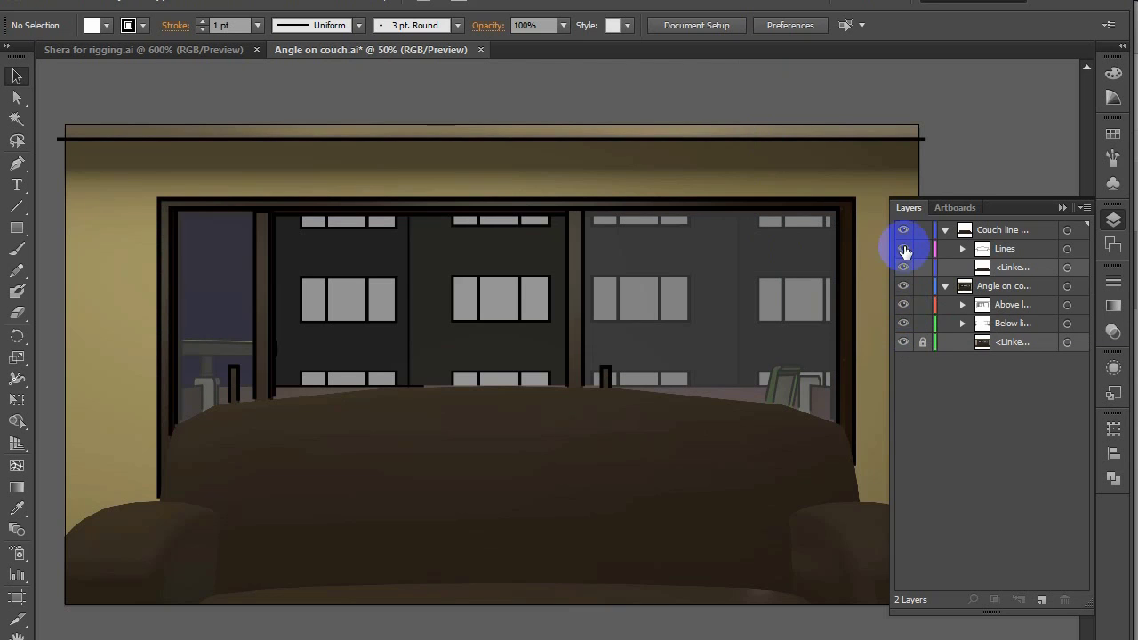
click(904, 249)
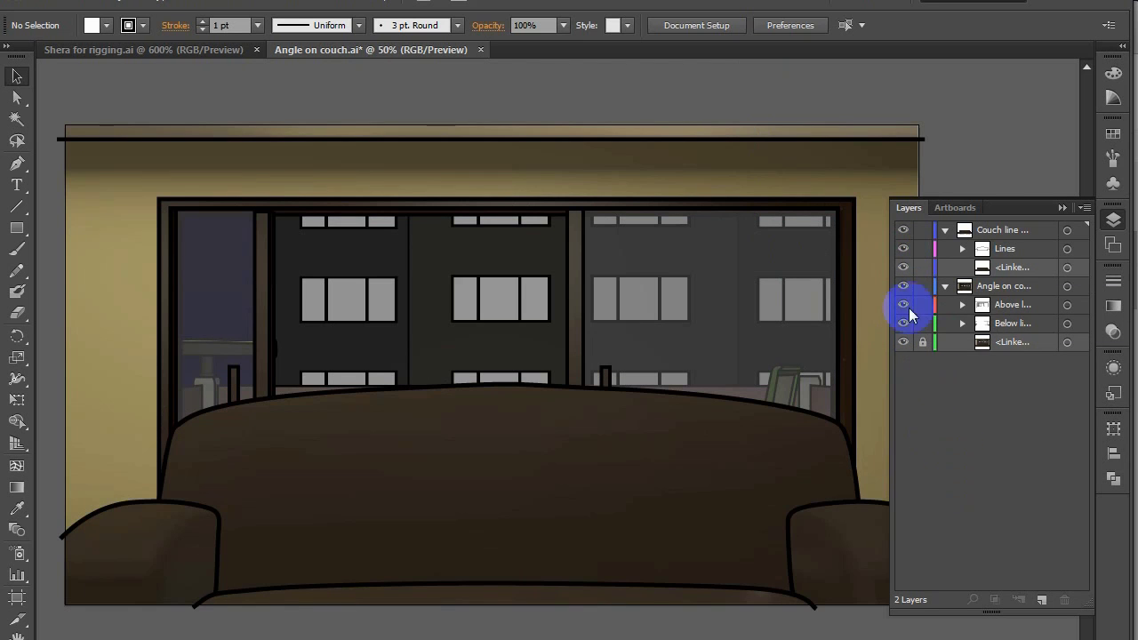
click(903, 287)
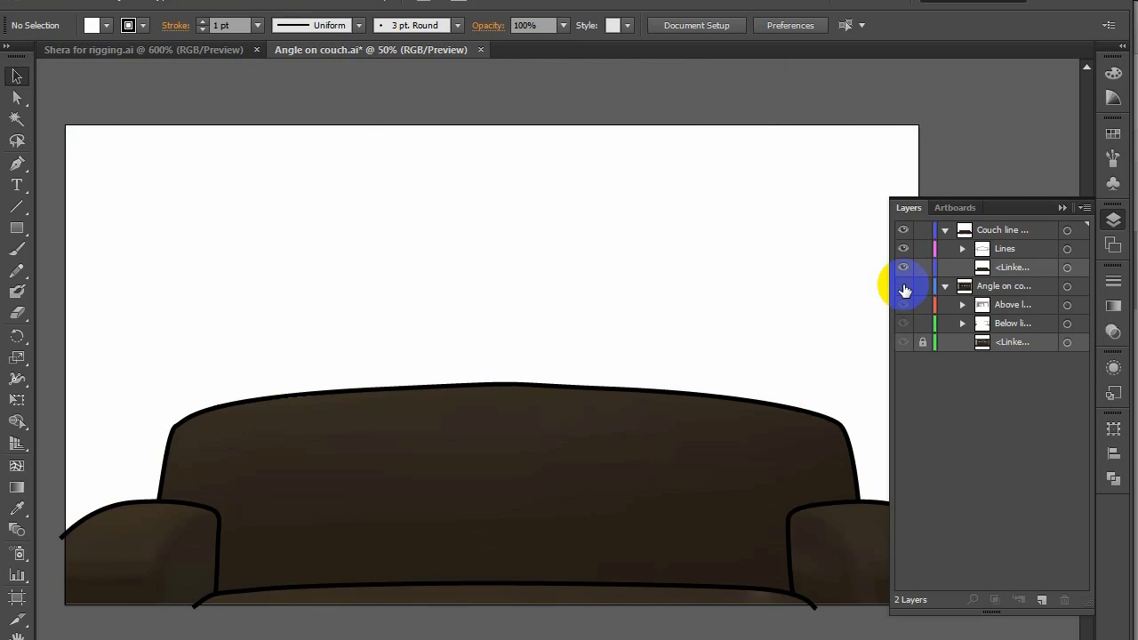
click(904, 287)
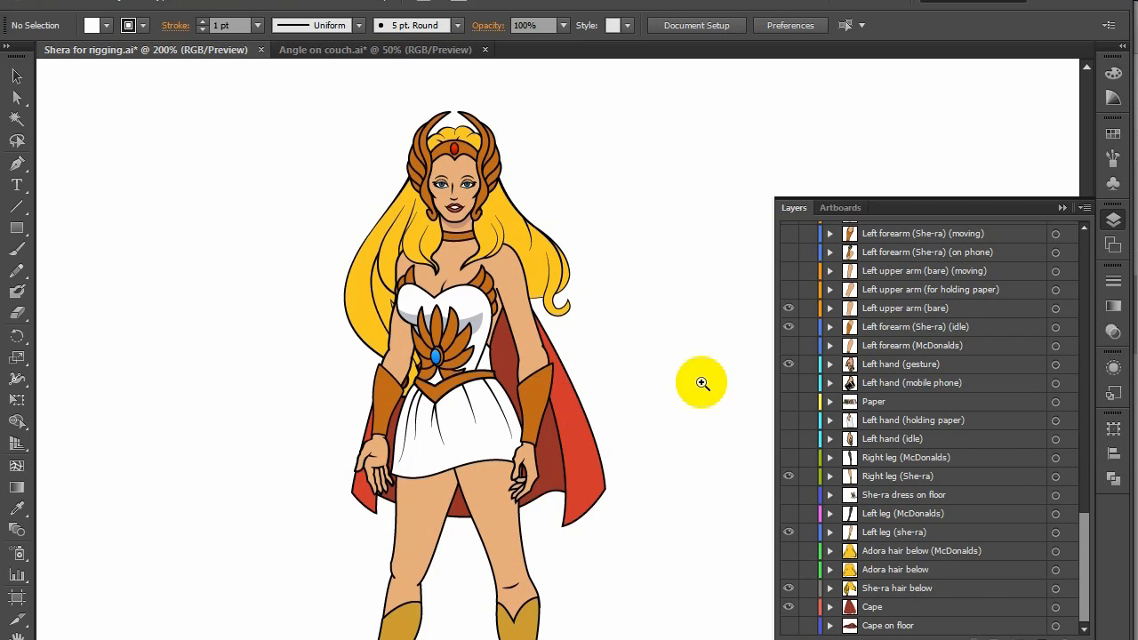
Check the bare upper arm, idle left forearm and gesturing left hand layers by hiding and reshowing them
double_click(789, 309)
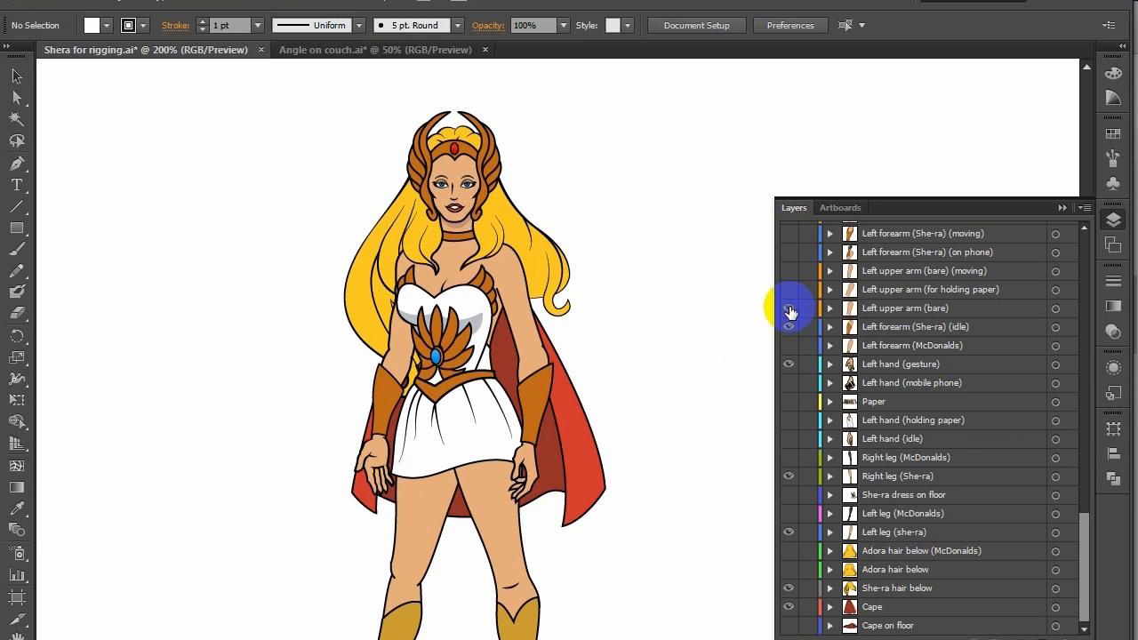
click(790, 329)
click(790, 329)
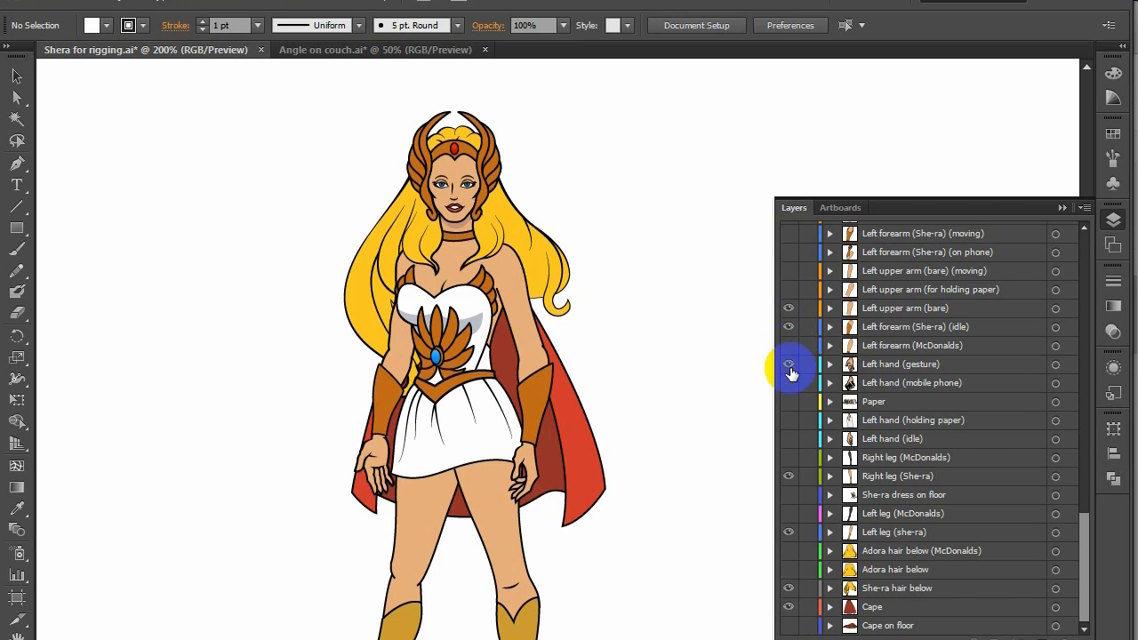
click(788, 366)
click(788, 365)
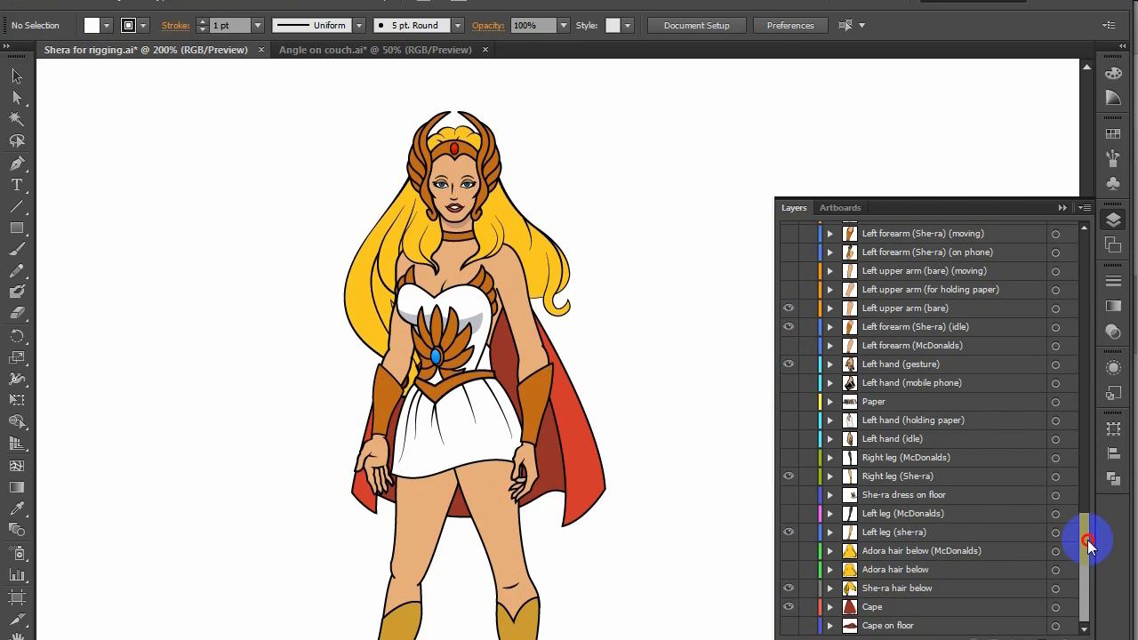
Try the smiling mouth, then settle on the M mouth; cycle eye layers up, down, right, ending on left
drag(1089, 545, 1058, 347)
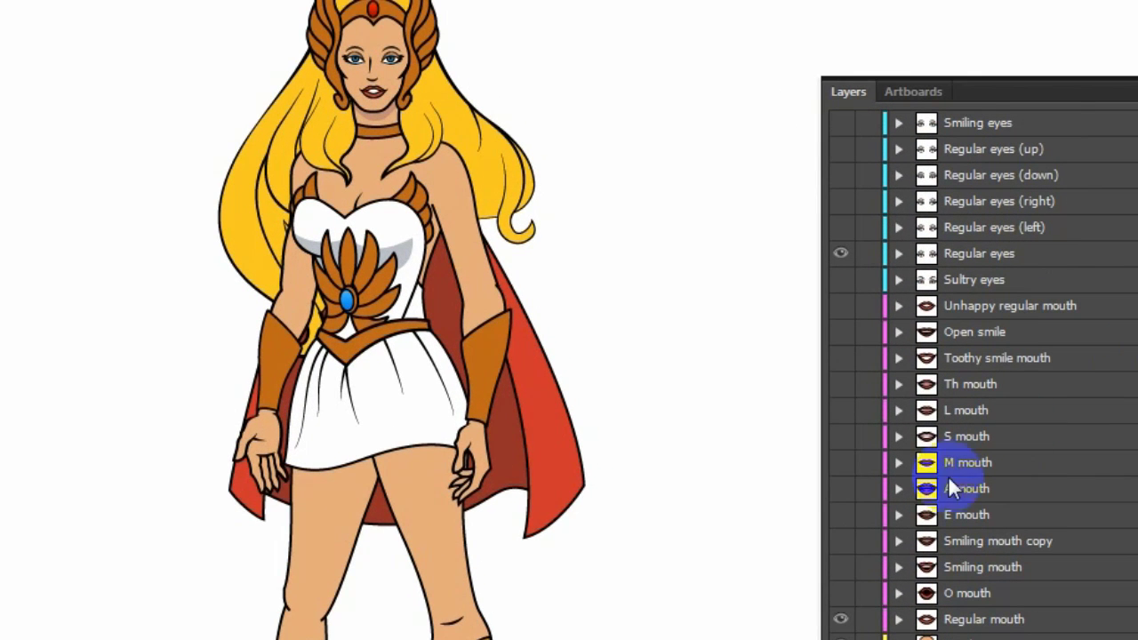
click(841, 571)
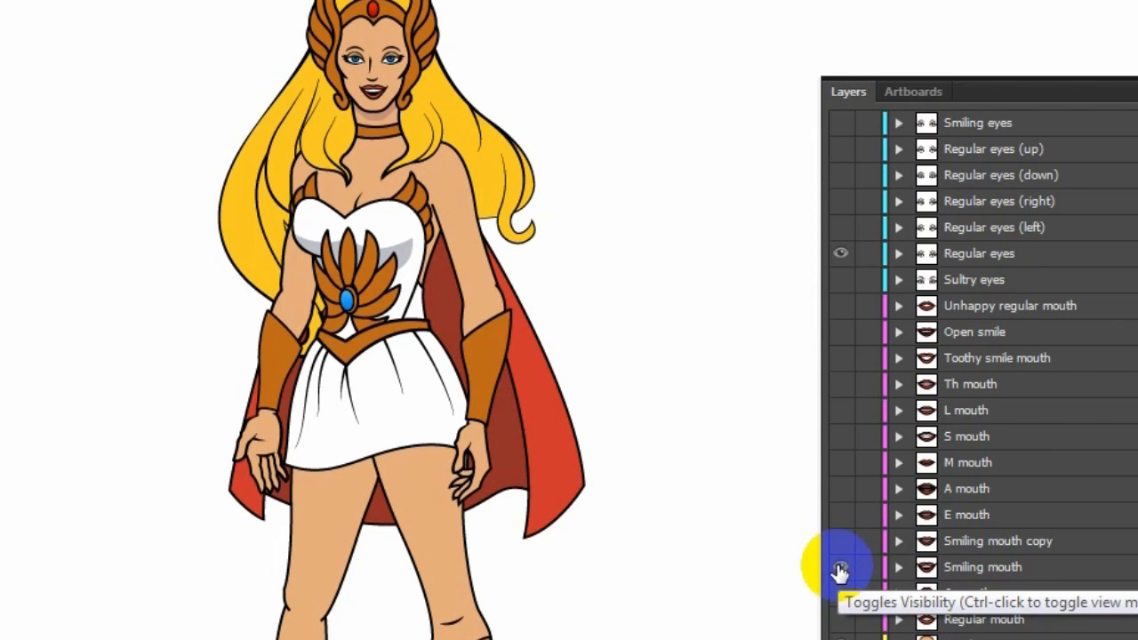
click(841, 463)
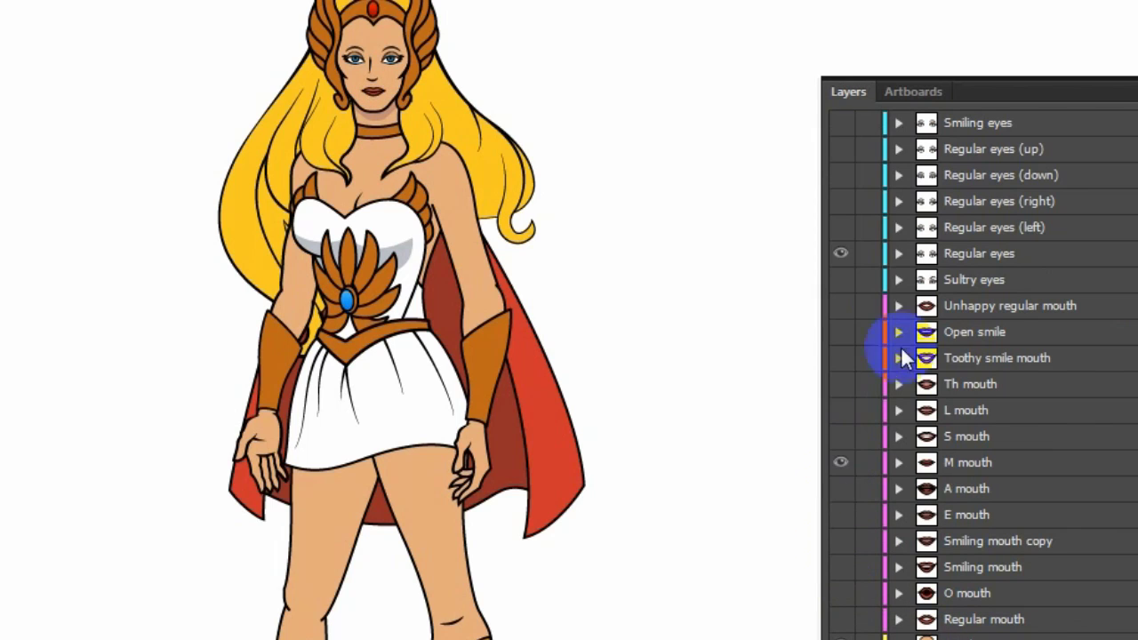
click(840, 253)
click(850, 150)
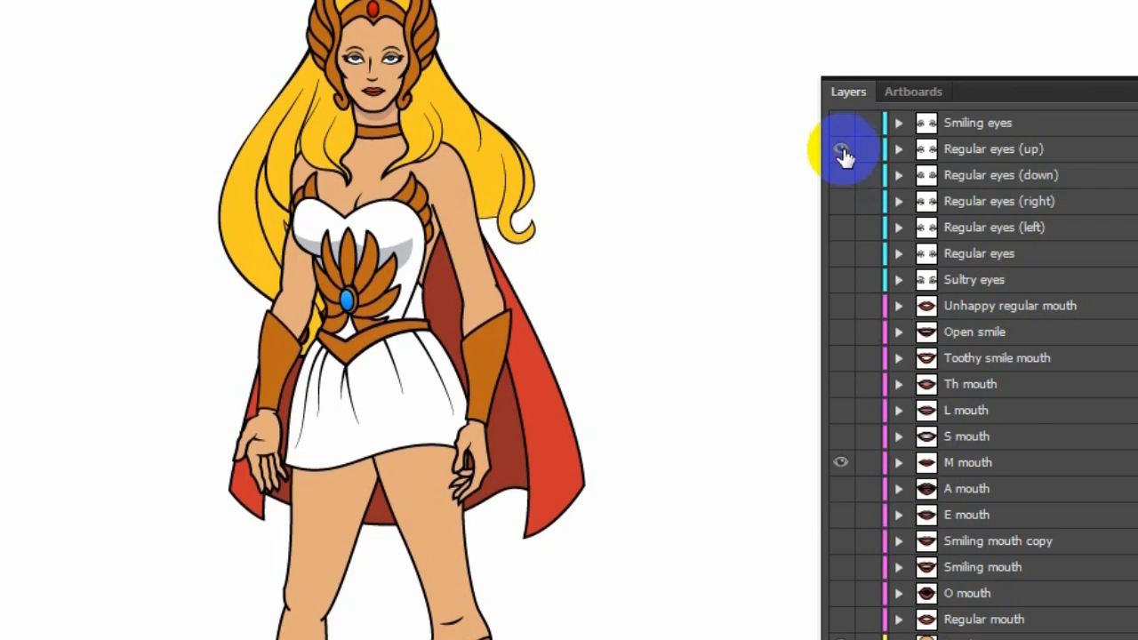
click(841, 175)
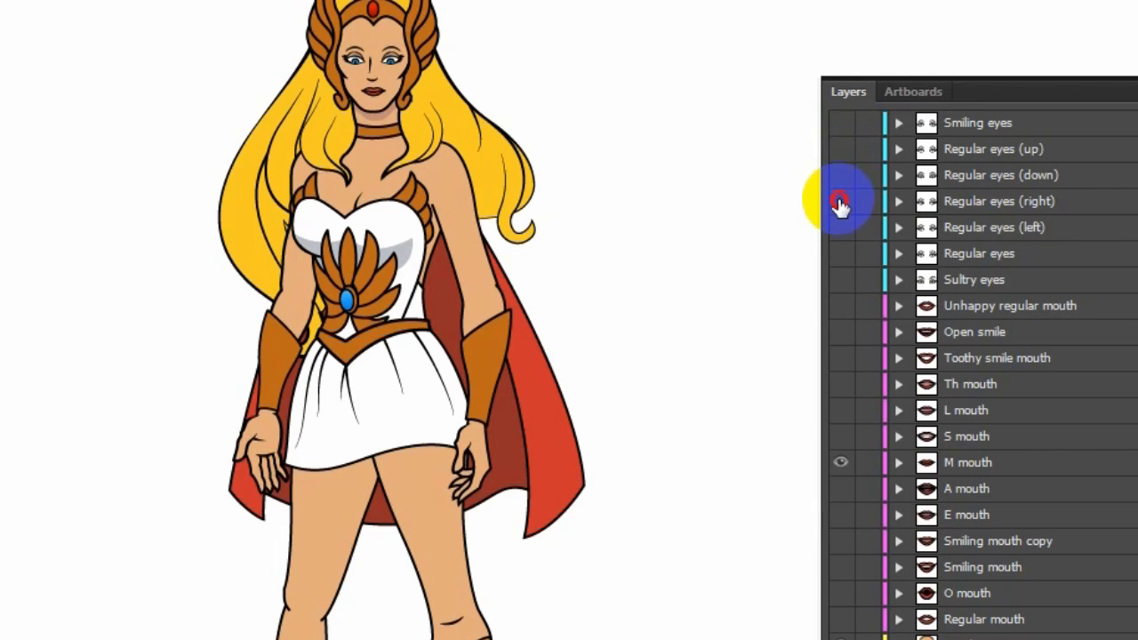
click(840, 203)
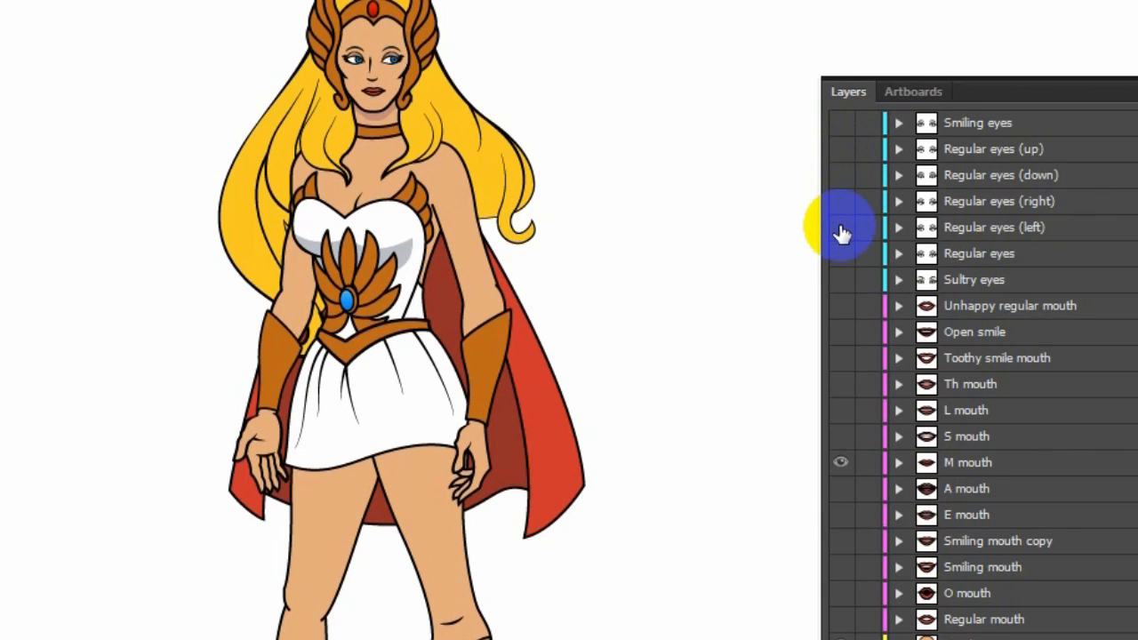
click(842, 229)
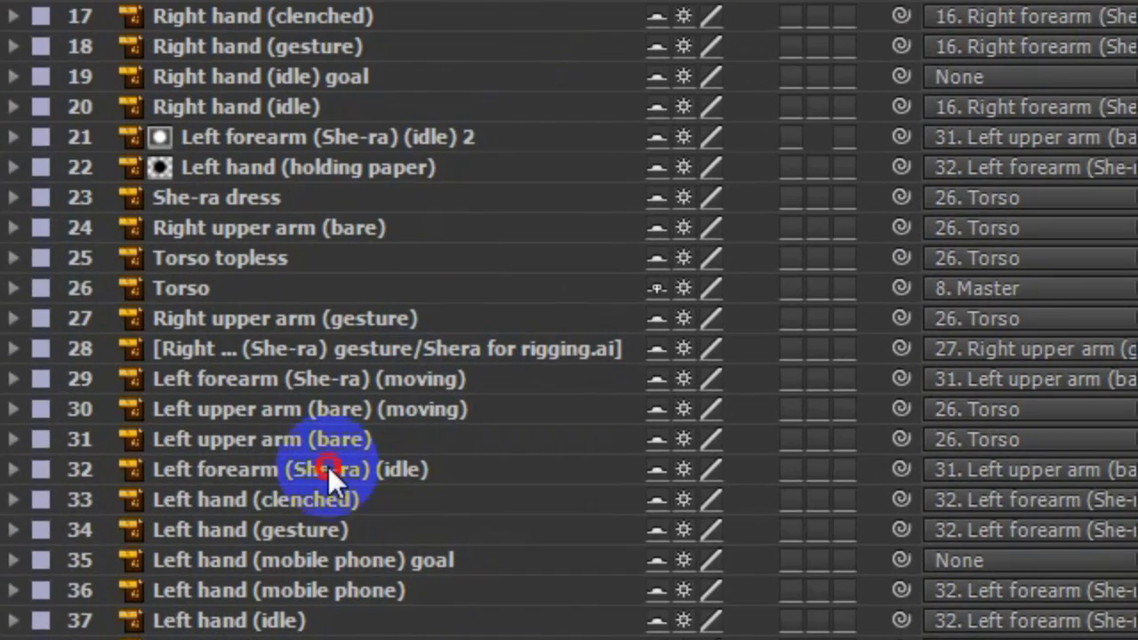
Select the left forearm and upper arm layers, then pull the left hand up and out to swing the arm
click(227, 475)
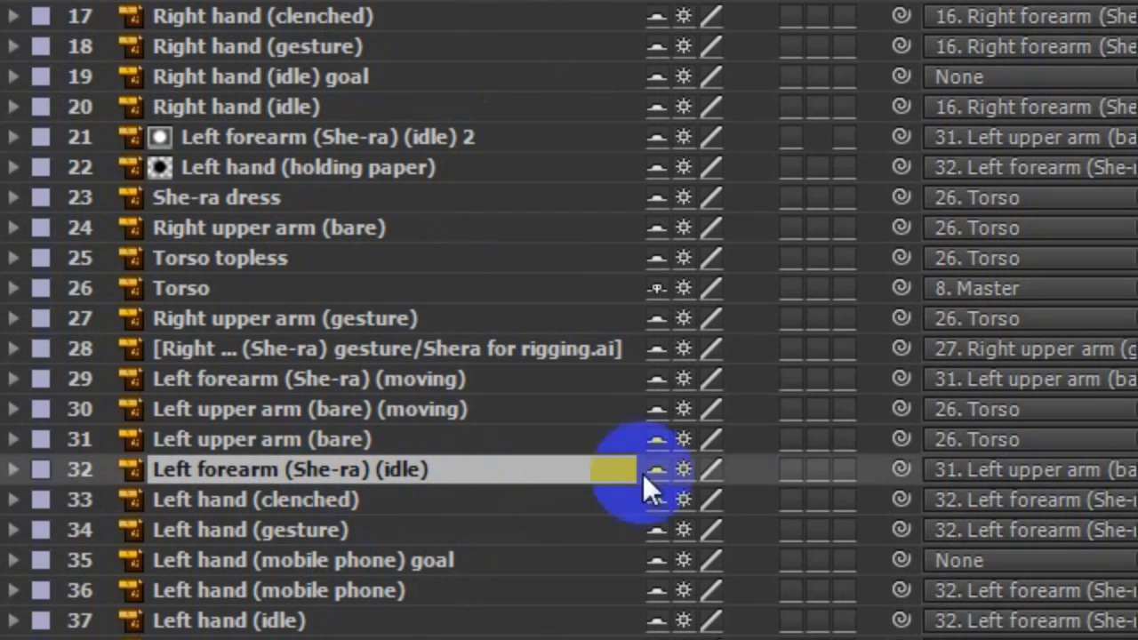
click(1027, 476)
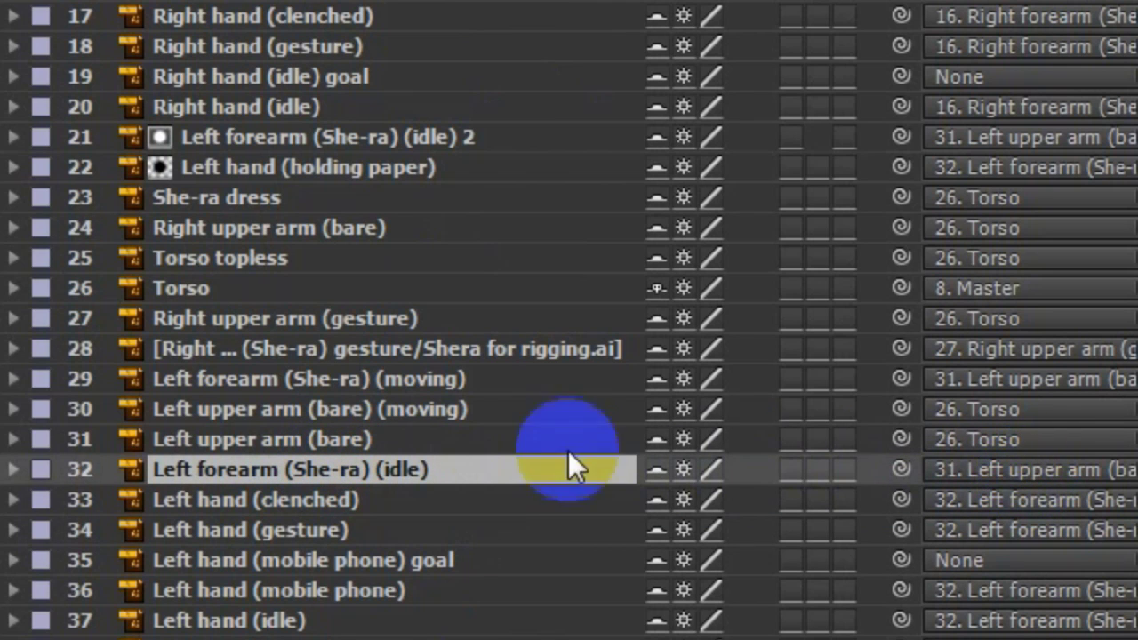
click(364, 440)
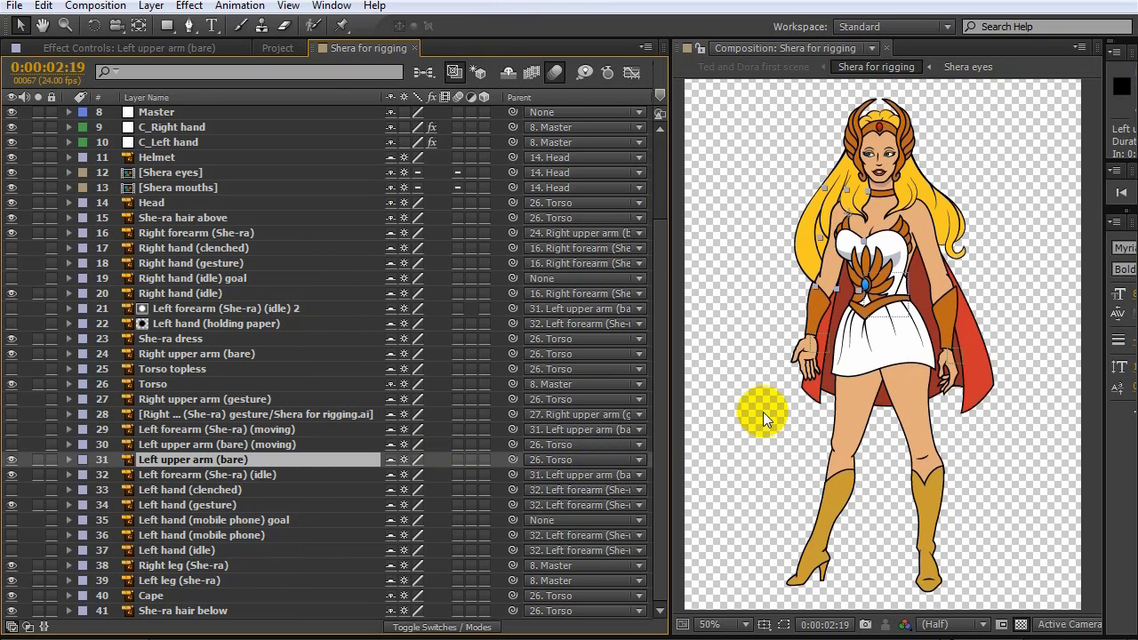
click(764, 409)
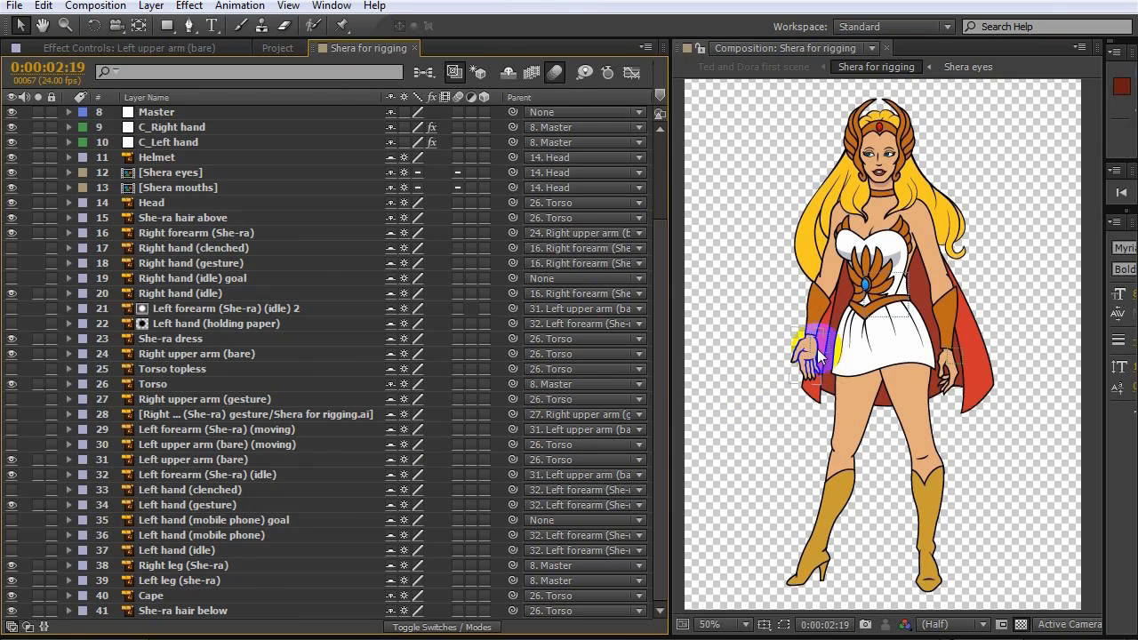
drag(819, 342, 787, 325)
Zoom in on her face and set the Shera eyes layer's Time Remap to frame 5
click(755, 135)
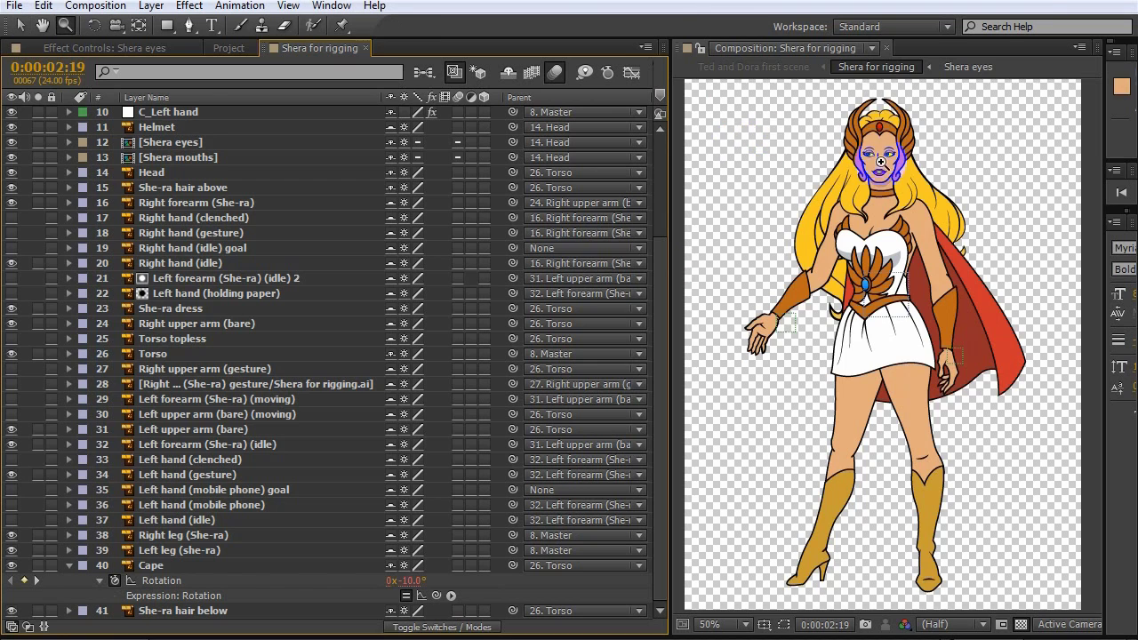
key(z)
click(809, 111)
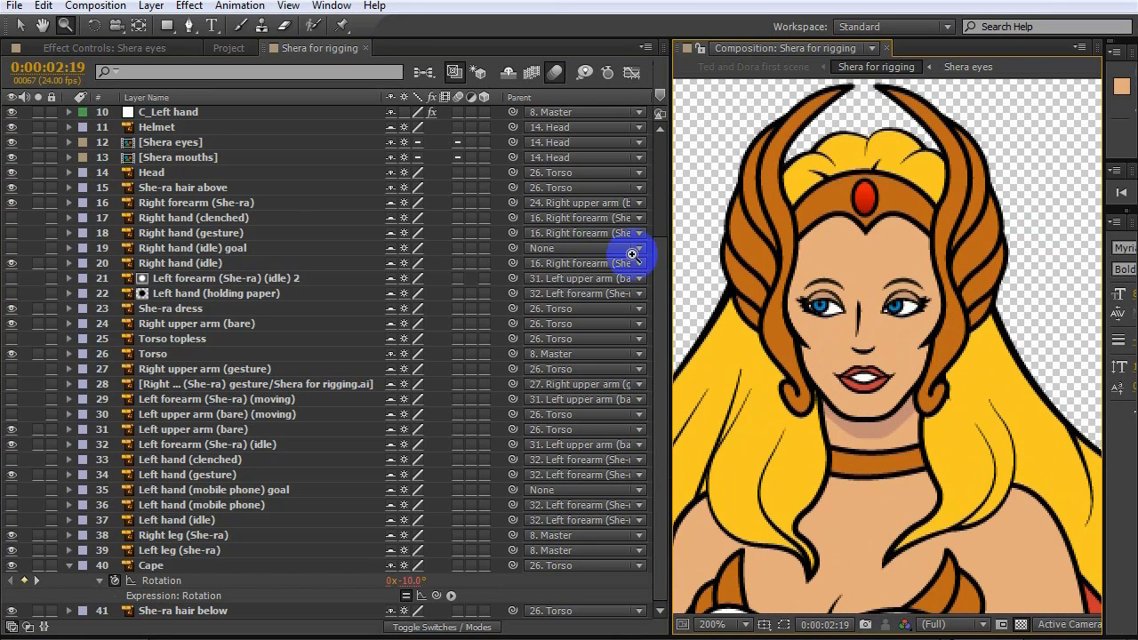
ctrl+click(153, 130)
ctrl+click(156, 153)
click(157, 145)
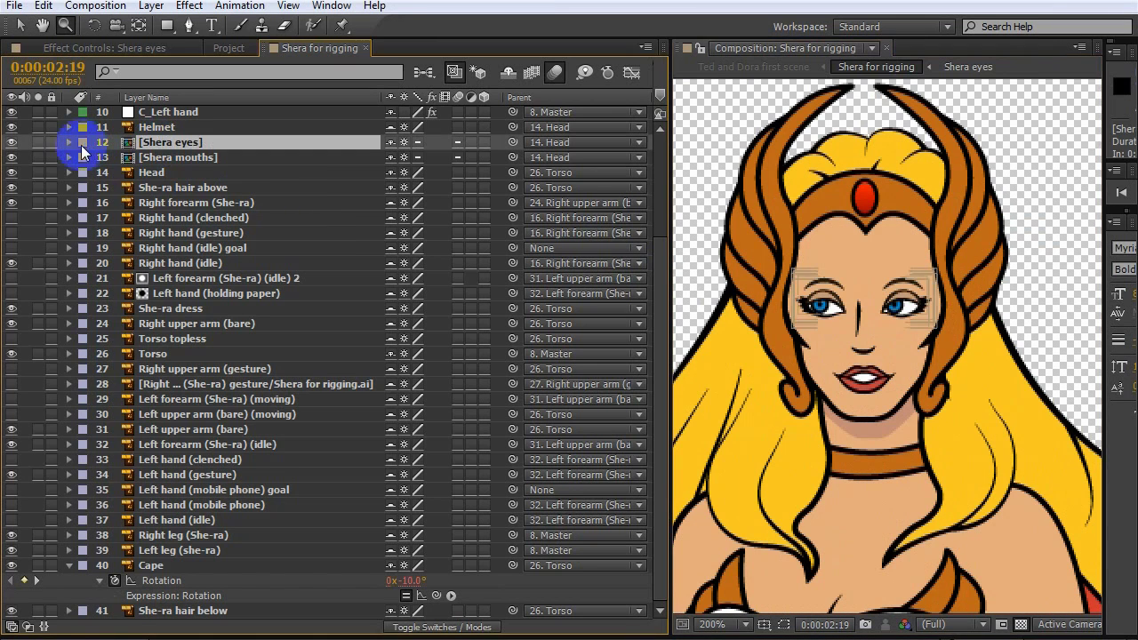
click(69, 143)
drag(426, 161, 451, 163)
click(425, 158)
text(5)
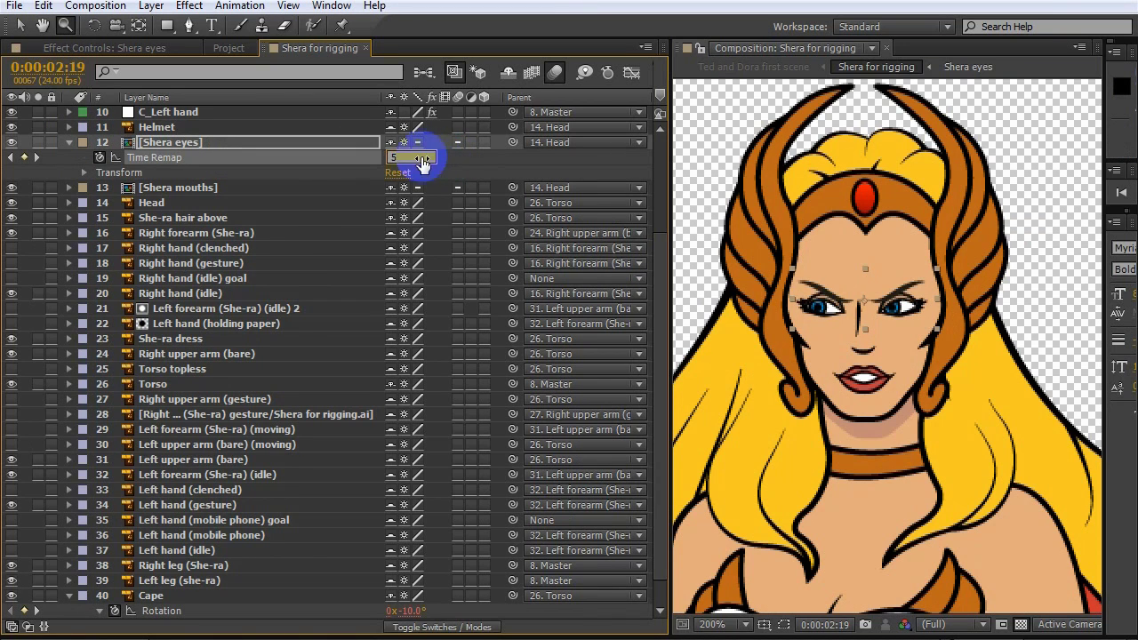
key(Return)
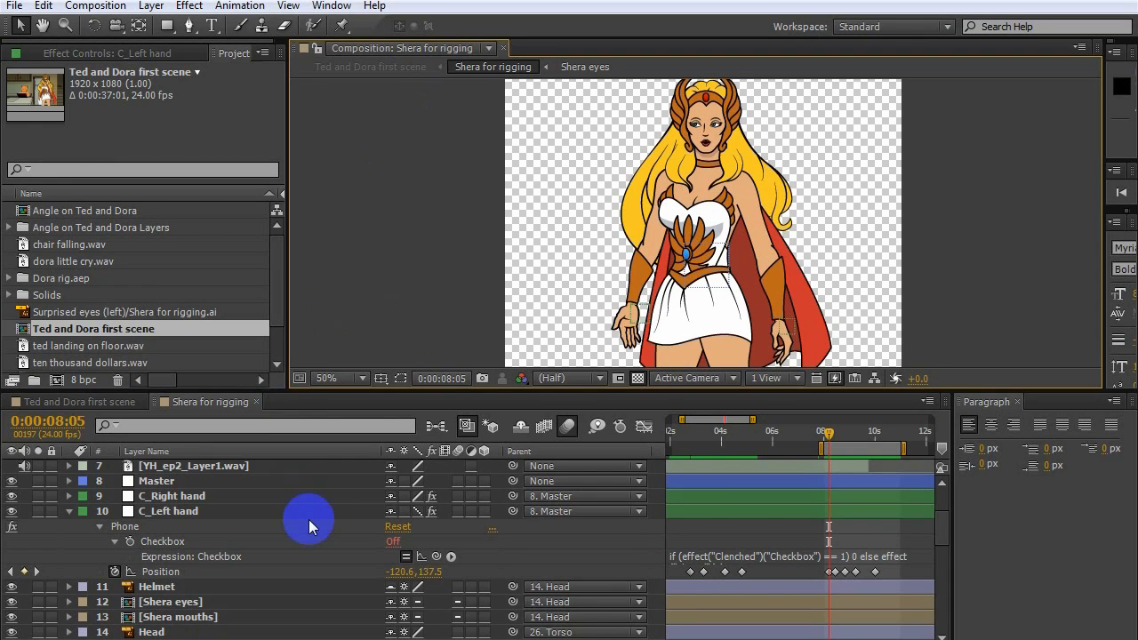
Step through the left hand's Position keyframes to 0:00:10:00 and play a preview of the arm animation
click(37, 572)
click(36, 571)
click(36, 572)
click(37, 571)
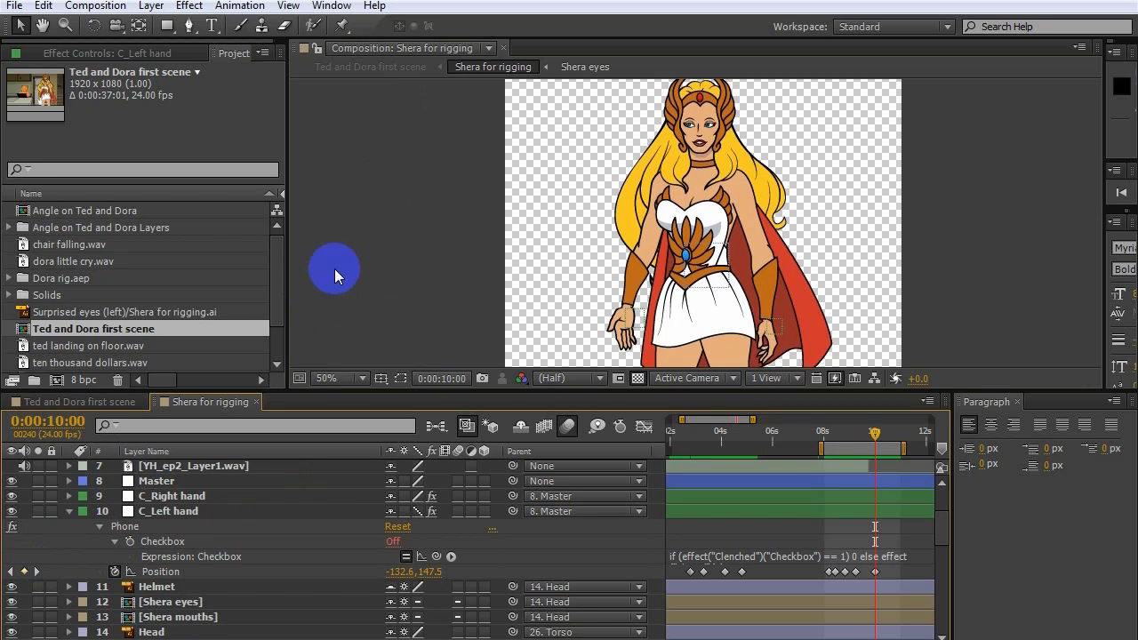
key(space)
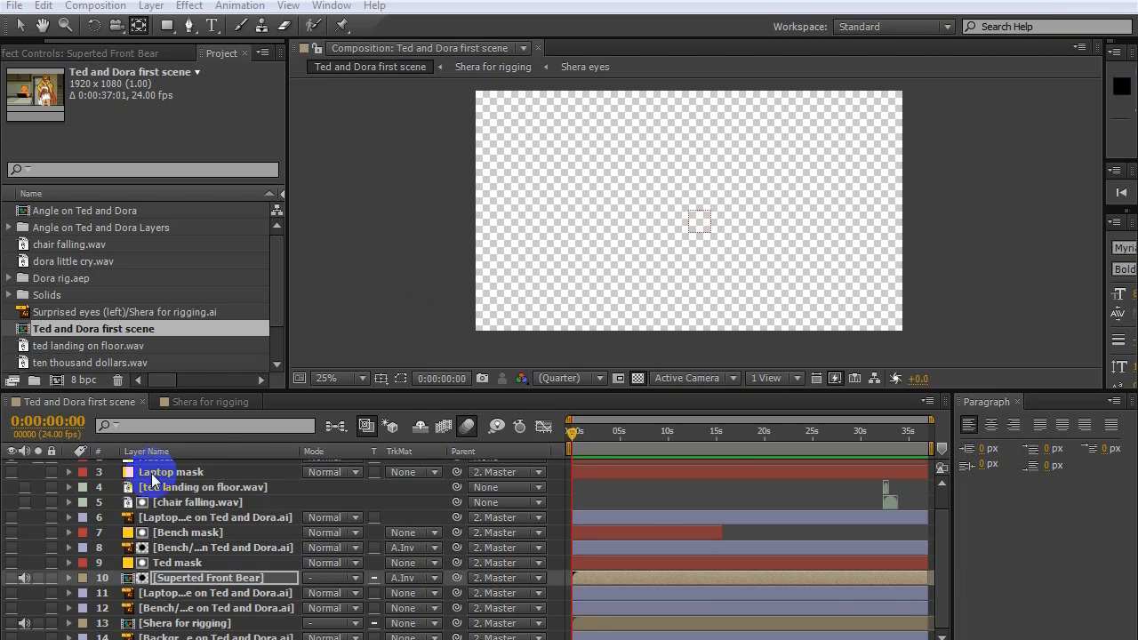
Turn on the kitchen background layers, She-Ra, and the Superted Front Bear layer
drag(11, 633, 12, 521)
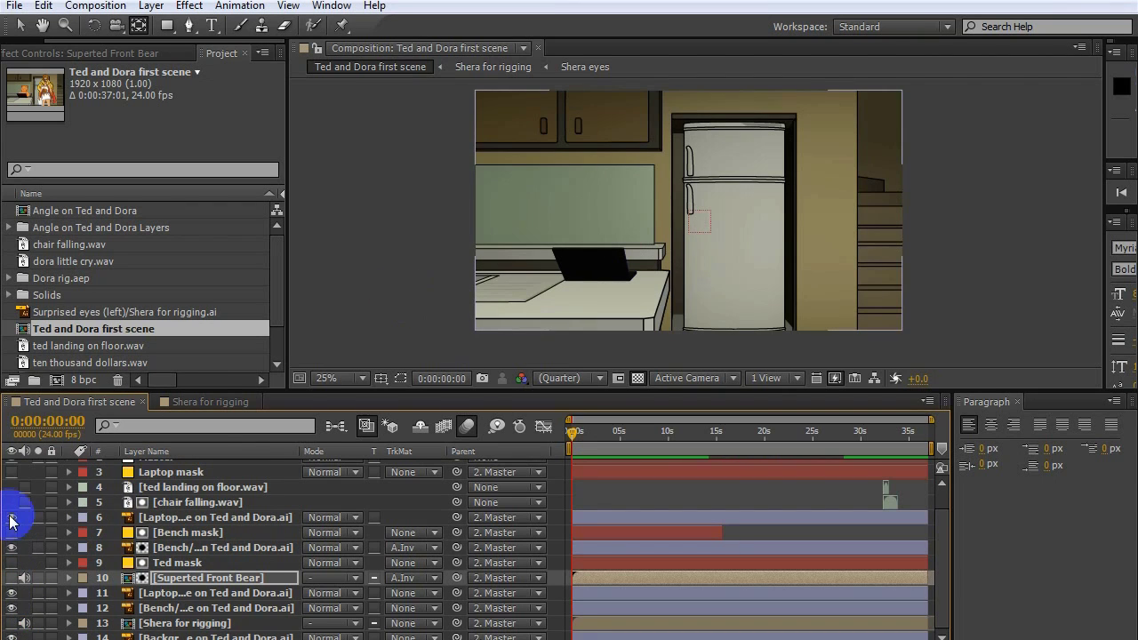
click(10, 624)
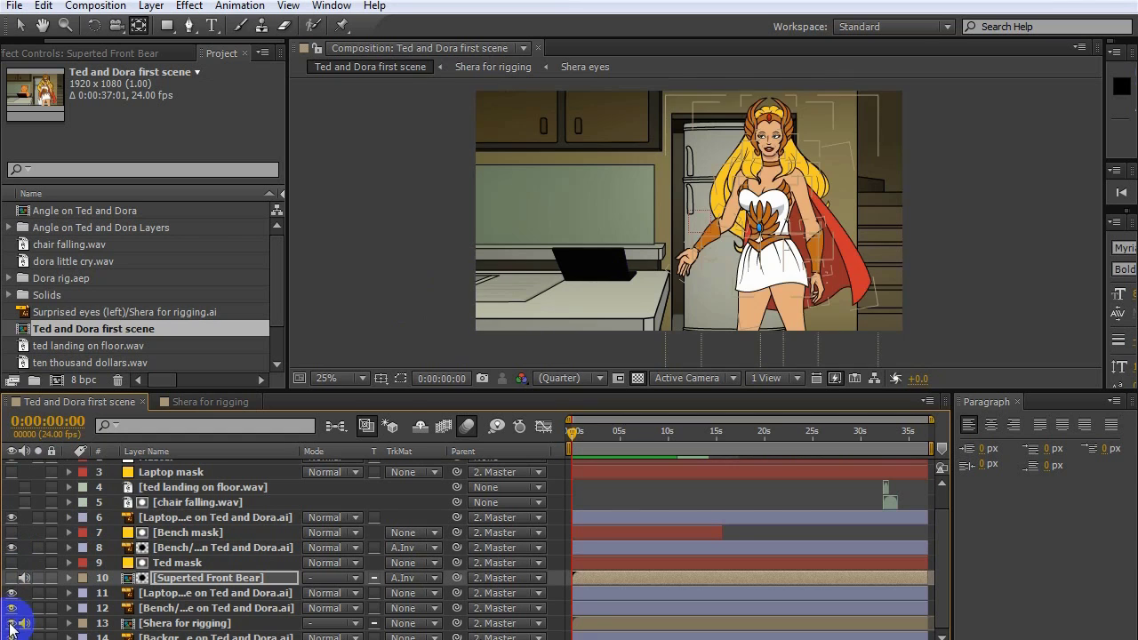
click(11, 578)
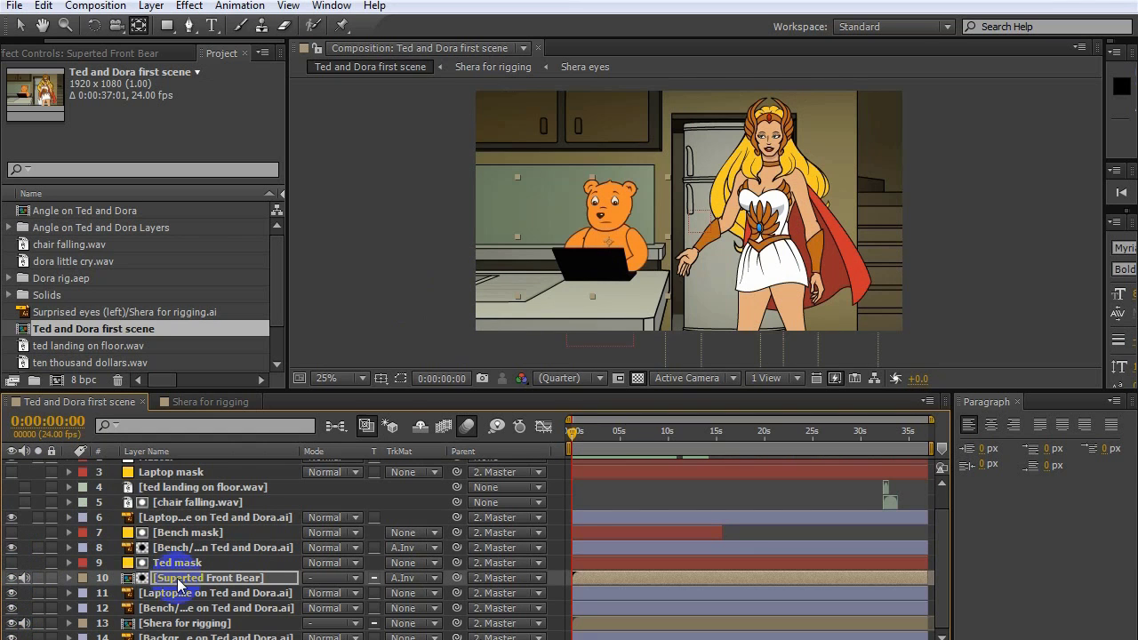
Set the Superted Front Bear layer's Scale to 50%
key(s)
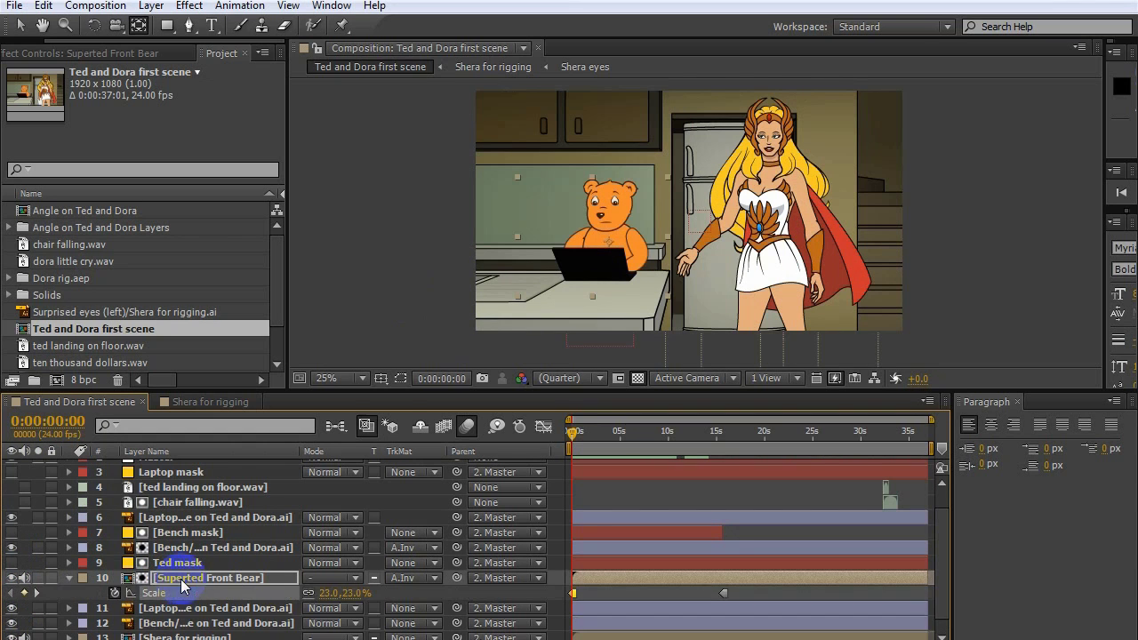
click(328, 592)
text(50)
key(Return)
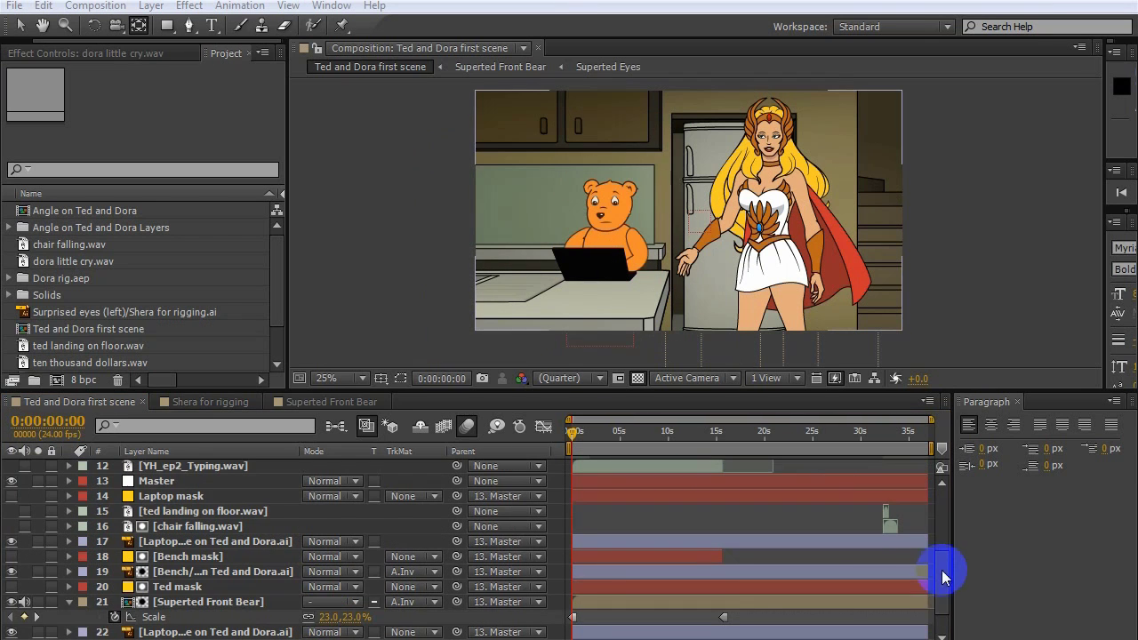
drag(942, 570, 942, 480)
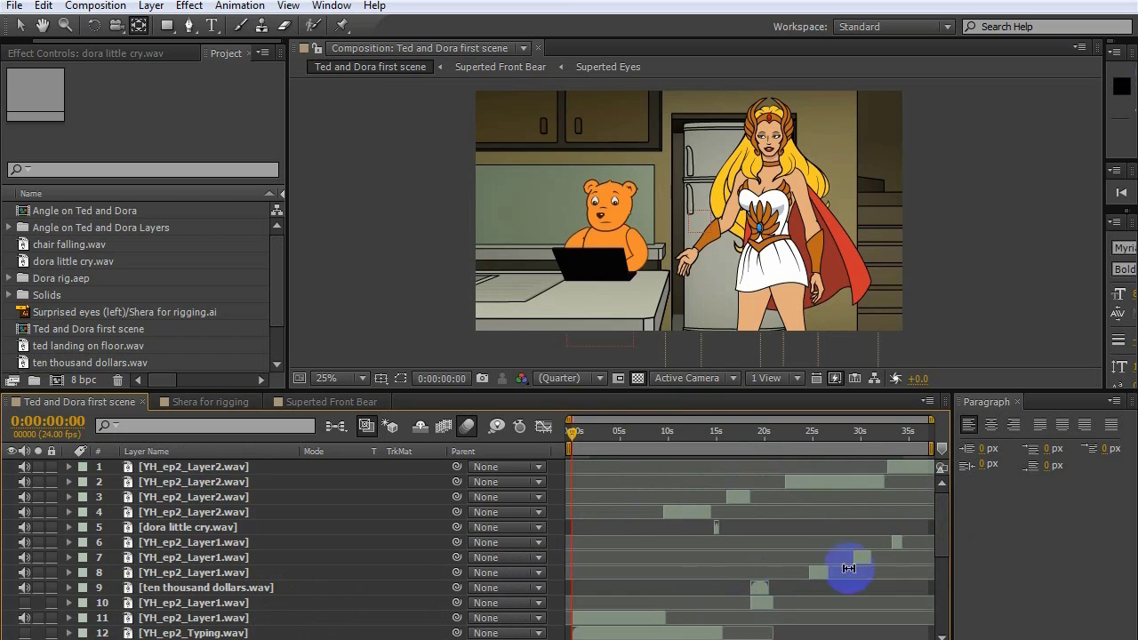
Cut the four YH_ep2_Layer2.wav layers, paste them into Superted Front Bear, and return to Ted and Dora first scene
click(215, 467)
shift+click(214, 511)
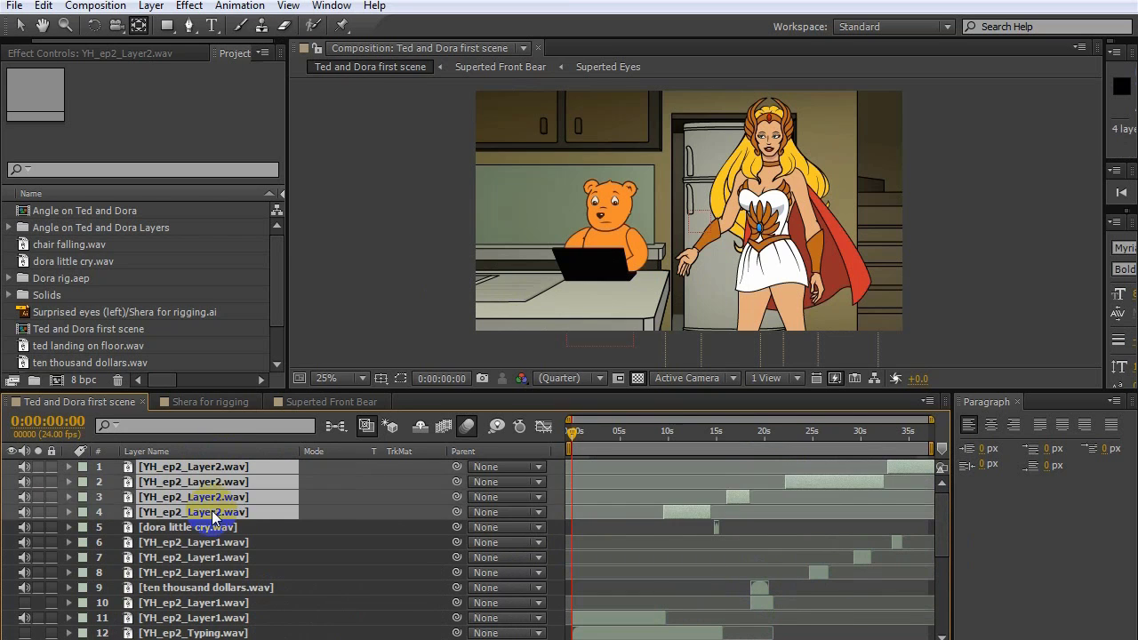
key(Delete)
click(300, 400)
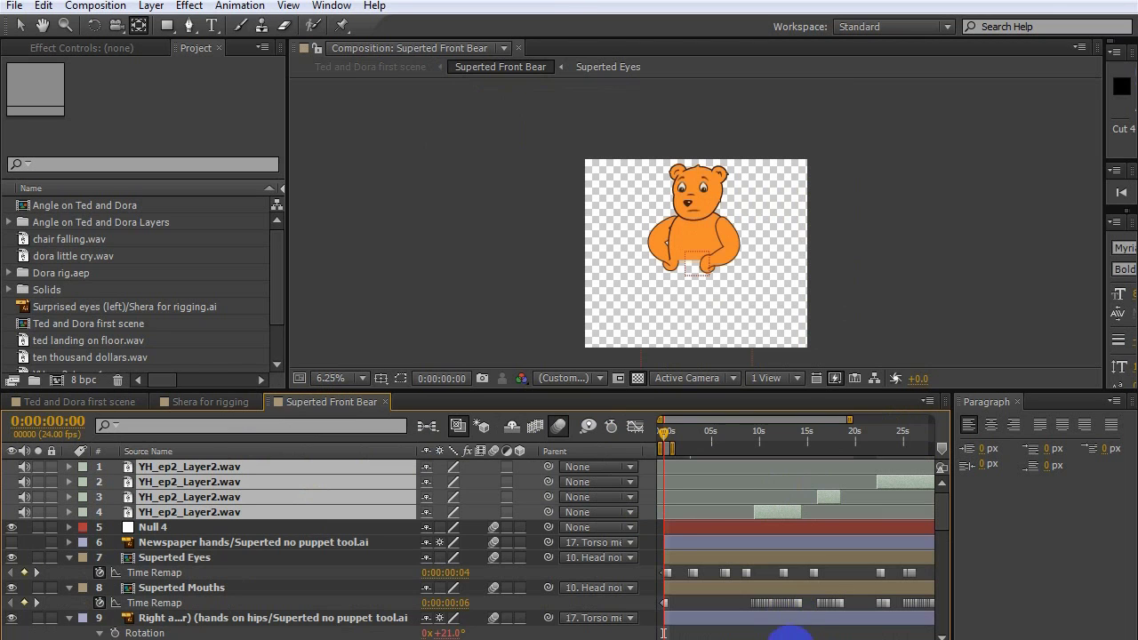
click(326, 409)
click(89, 399)
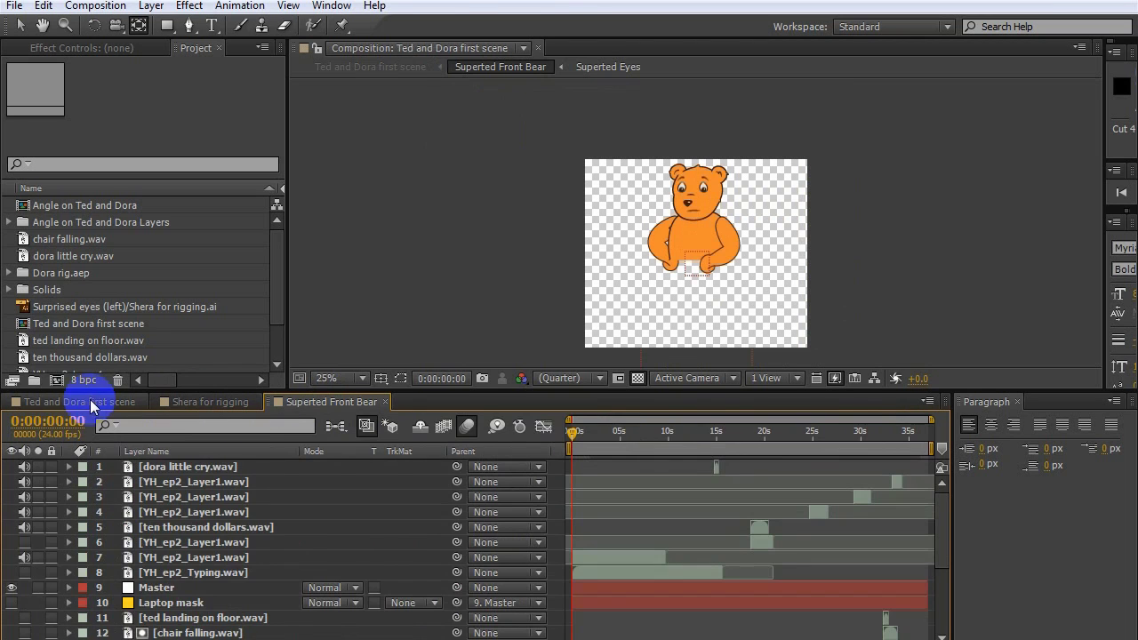
click(178, 464)
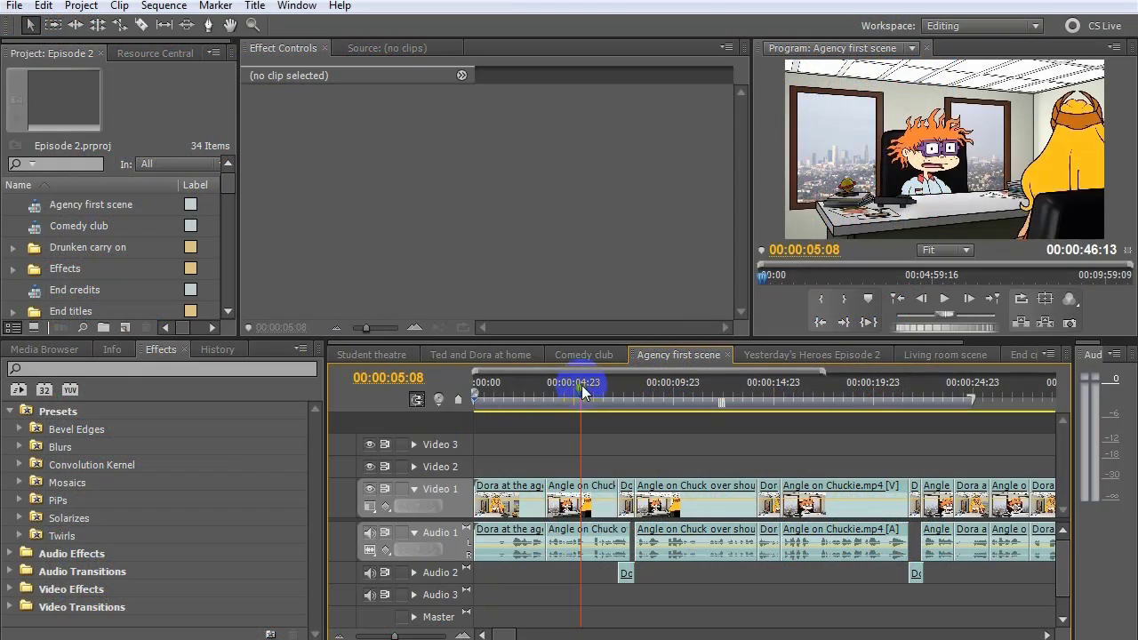
Scrub from She-Ra at her desk to the Chuckie shot, then on to her next shot
drag(581, 386, 627, 389)
click(693, 391)
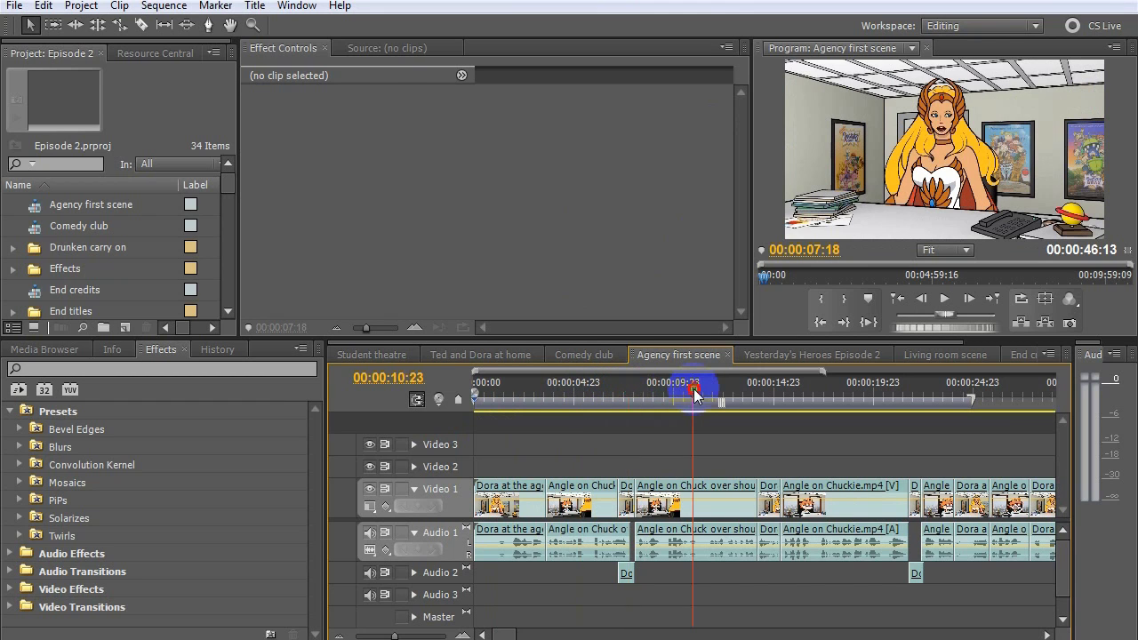
click(768, 391)
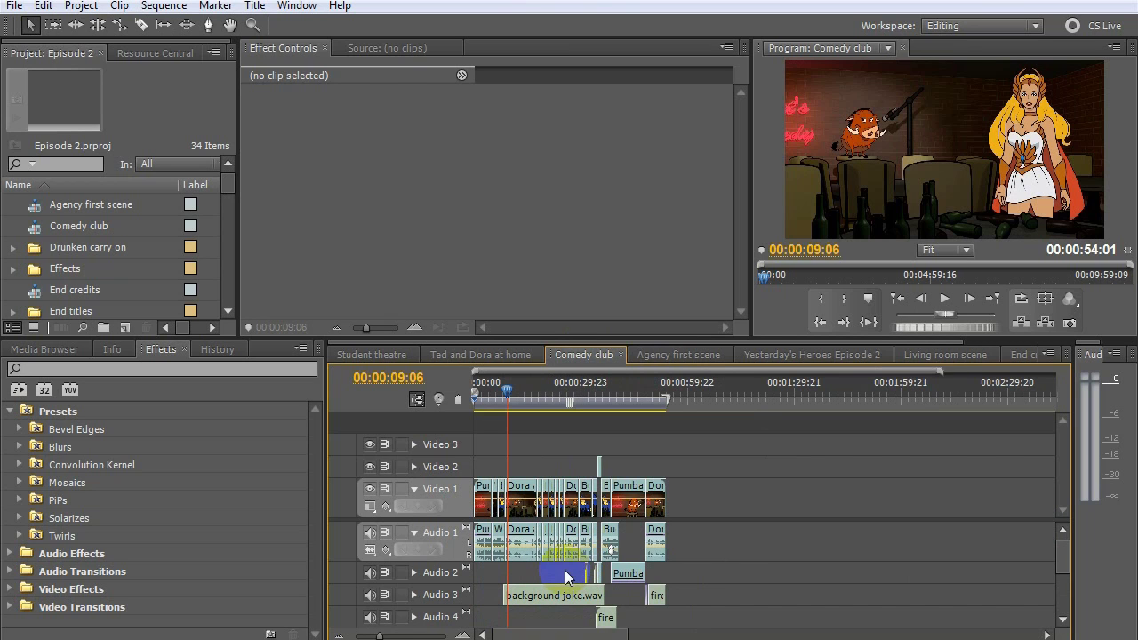
Zoom in the Comedy club timeline and scrub the playhead from 00:00:18:12 to 00:00:21:19
key(equal)
key(equal)
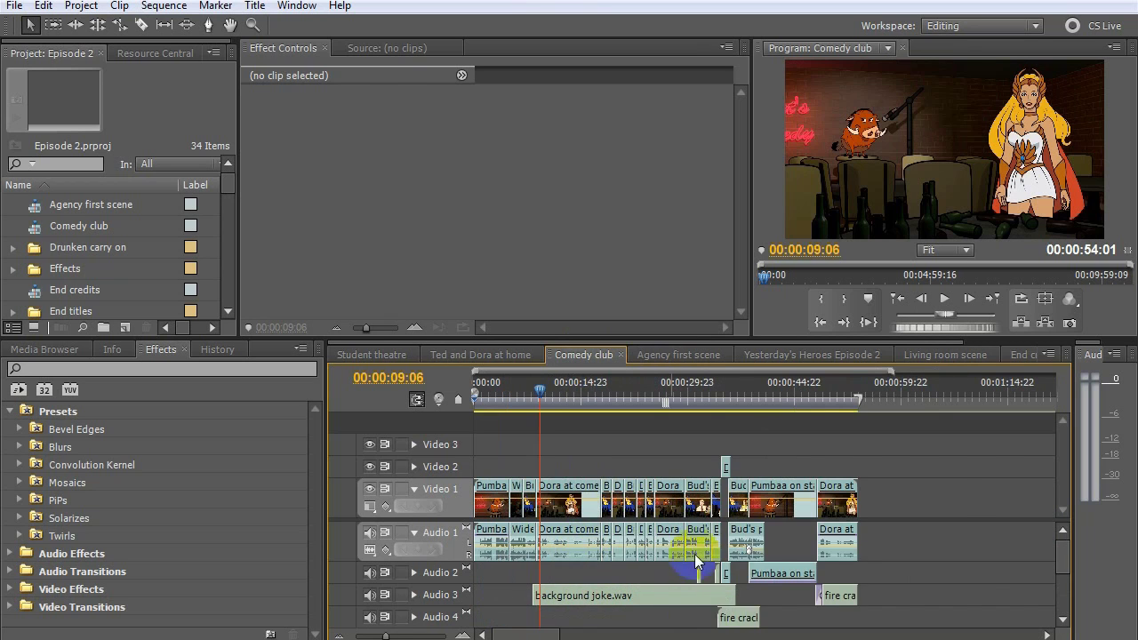
click(738, 391)
drag(738, 391, 807, 391)
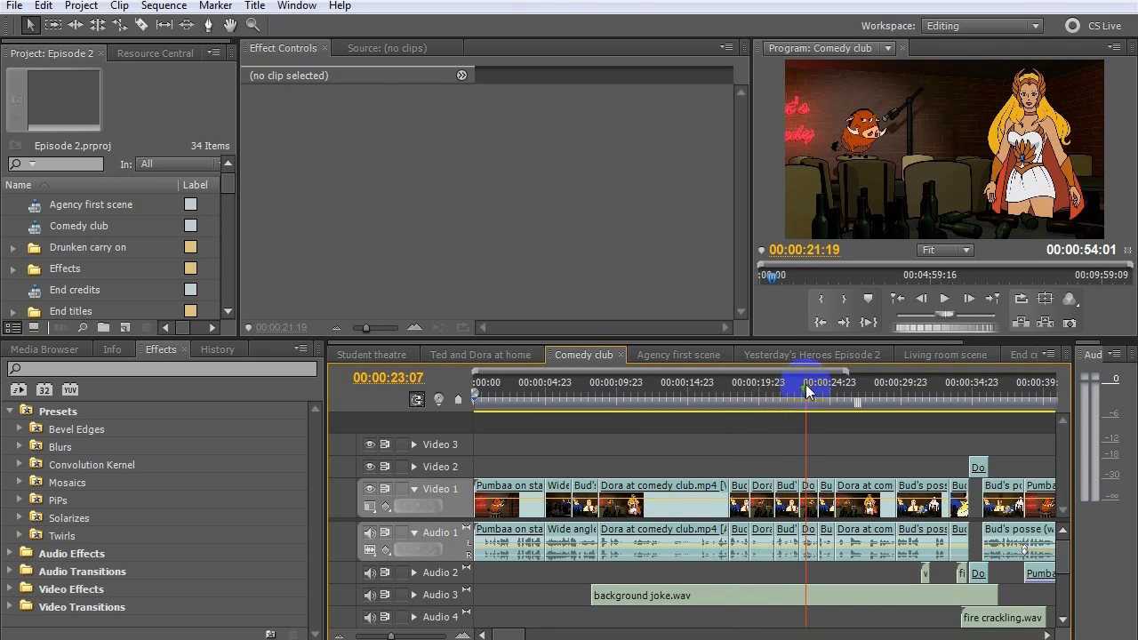